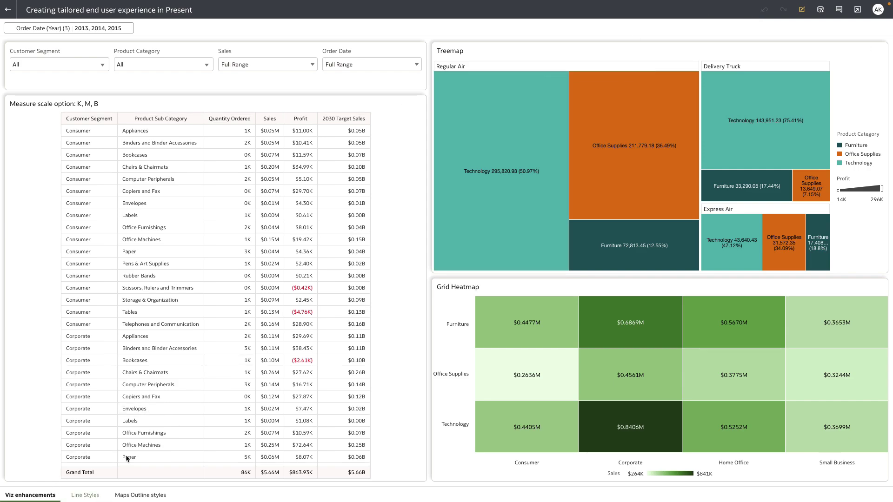
Change the workbook's canvas navigation style from Bottom Tabs to Top Tabs.
{"action": "left_click", "coordinate": [802, 10]}
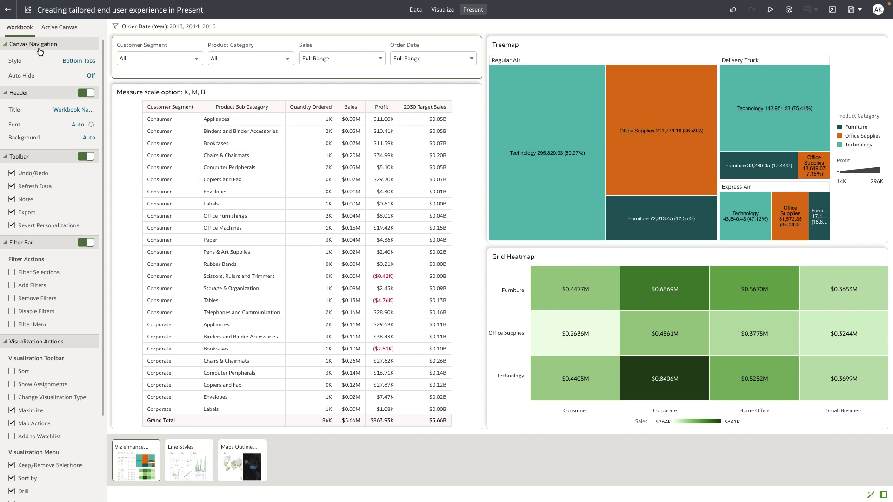
{"action": "left_click", "coordinate": [77, 62]}
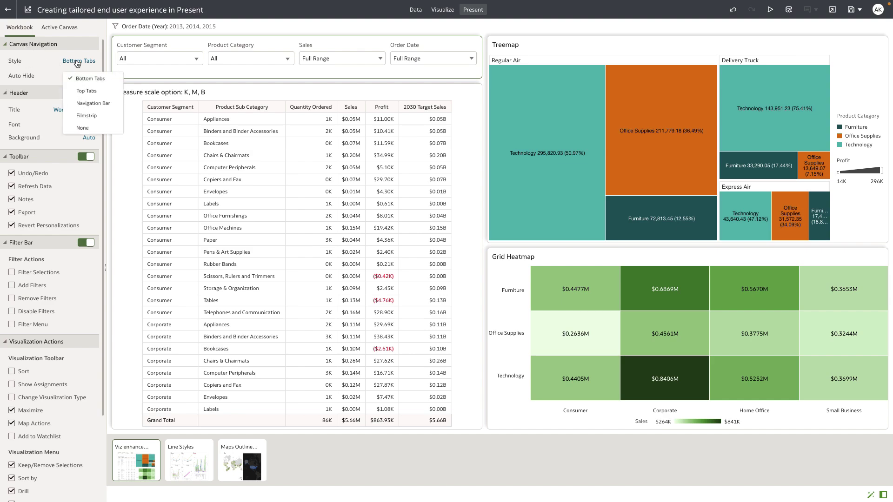
{"action": "left_click", "coordinate": [80, 94]}
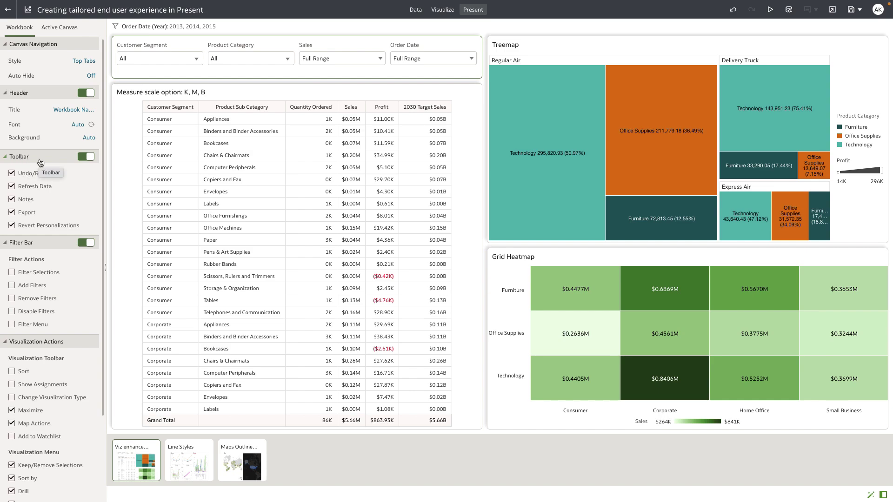
{"action": "left_click", "coordinate": [80, 158]}
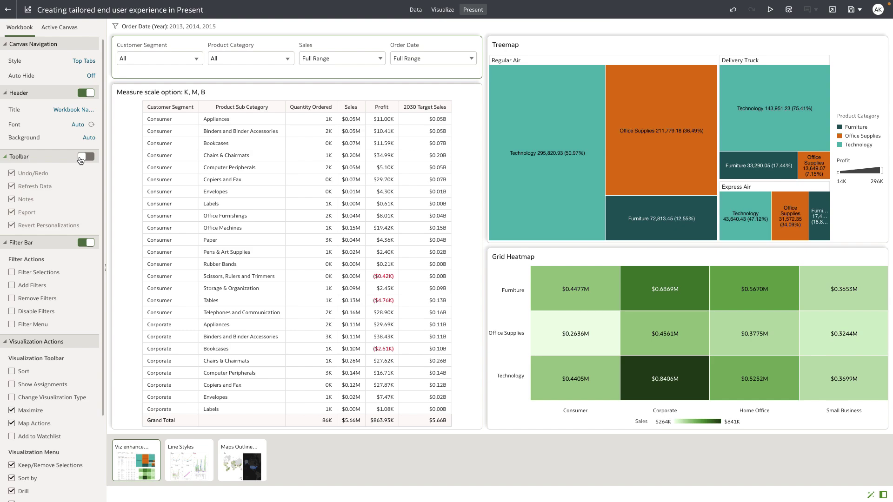
{"action": "left_click", "coordinate": [80, 158]}
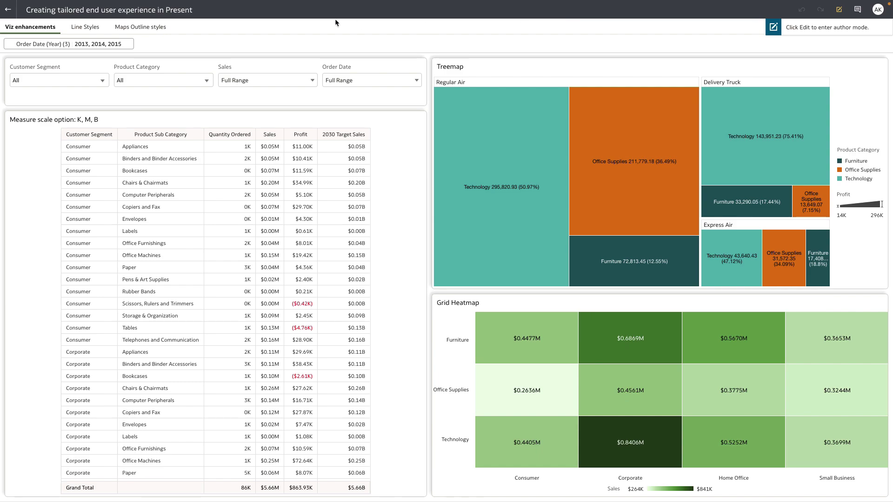
Preview the Line Styles canvas, then the Maps Outline styles canvas, using the top tabs.
{"action": "left_click", "coordinate": [88, 29]}
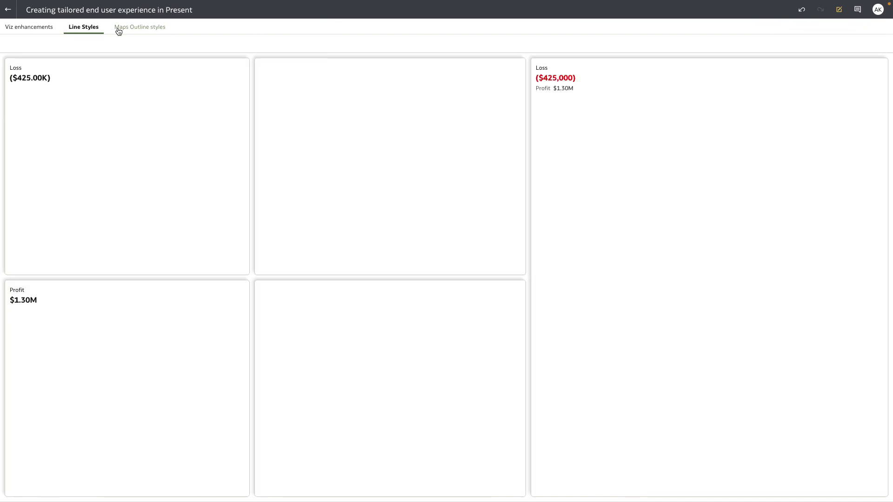
{"action": "left_click", "coordinate": [119, 29]}
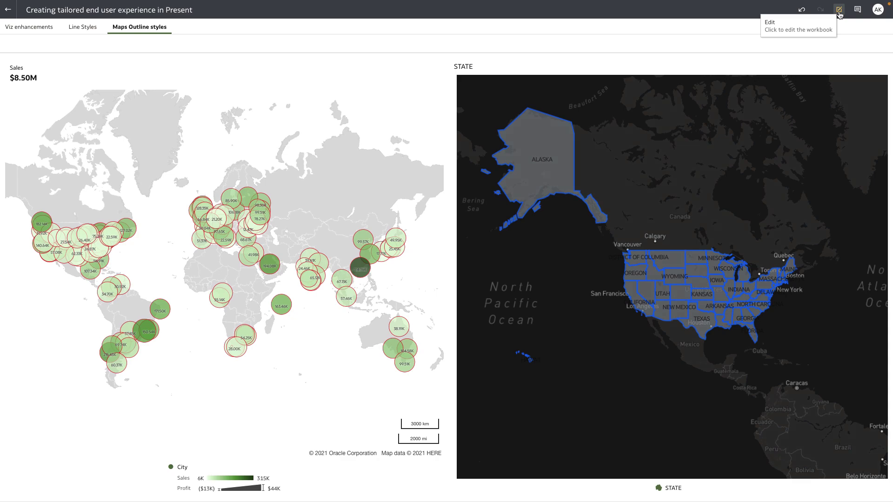
Uncheck Map Actions under the workbook's Visualization Toolbar settings, leaving only Maximize enabled.
{"action": "left_click", "coordinate": [839, 10]}
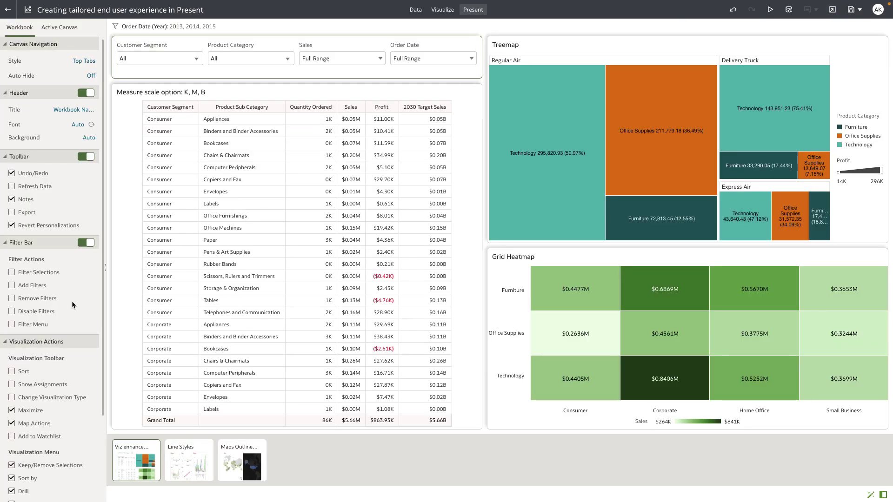
{"action": "scroll", "coordinate": [72, 300], "scroll_direction": "down", "scroll_amount": 1}
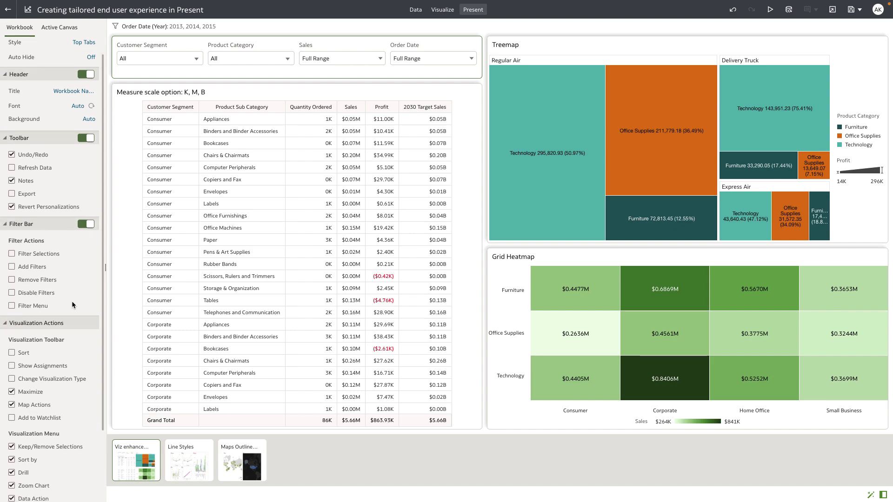
{"action": "scroll", "coordinate": [71, 305], "scroll_direction": "down", "scroll_amount": 3}
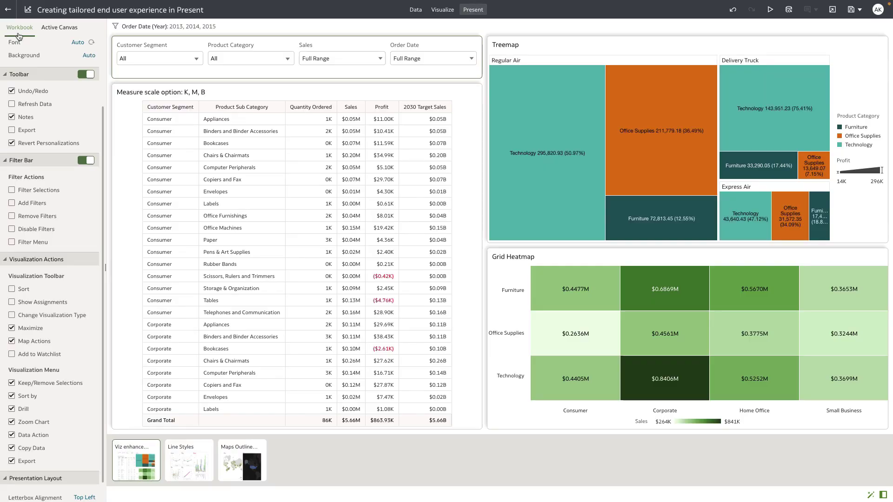
{"action": "left_click", "coordinate": [59, 27]}
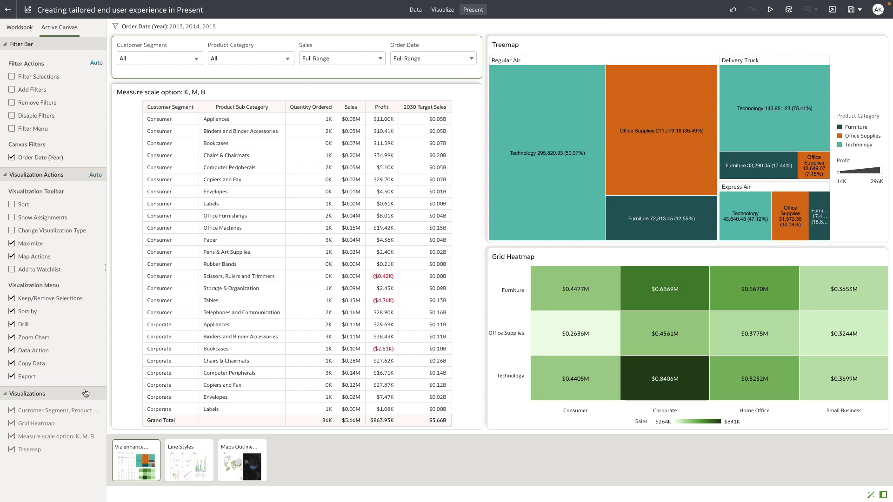
{"action": "left_click", "coordinate": [22, 29]}
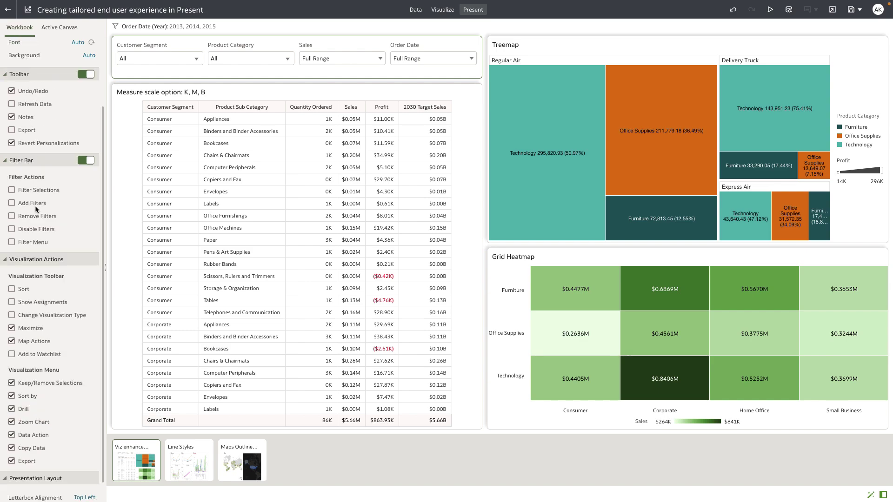
{"action": "scroll", "coordinate": [30, 287], "scroll_direction": "down", "scroll_amount": 2}
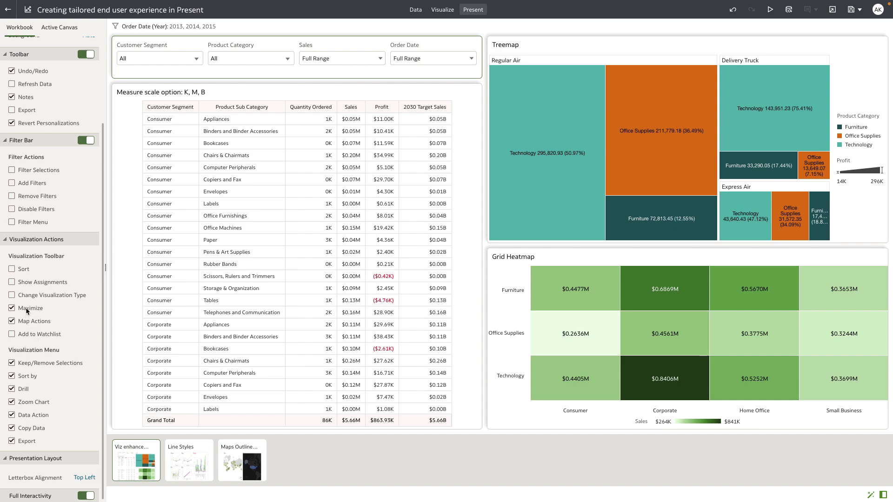
{"action": "left_click", "coordinate": [12, 322]}
{"action": "scroll", "coordinate": [11, 324], "scroll_direction": "up", "scroll_amount": 2}
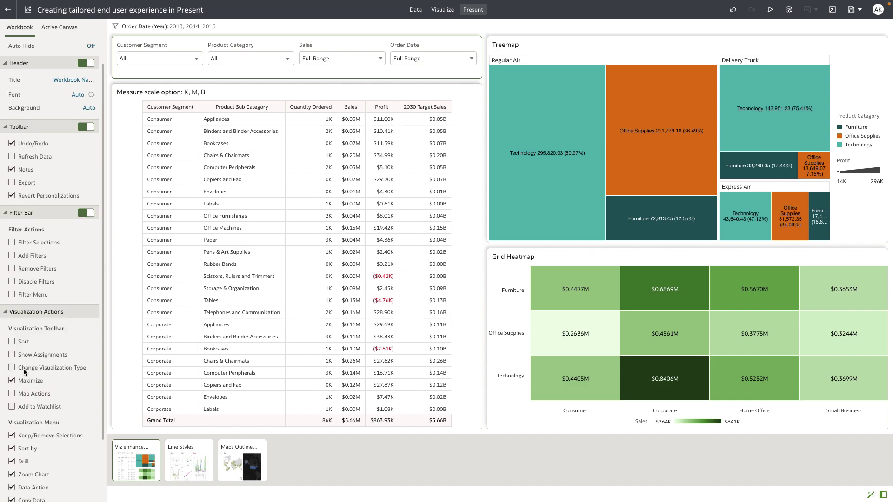
{"action": "scroll", "coordinate": [23, 369], "scroll_direction": "down", "scroll_amount": 2}
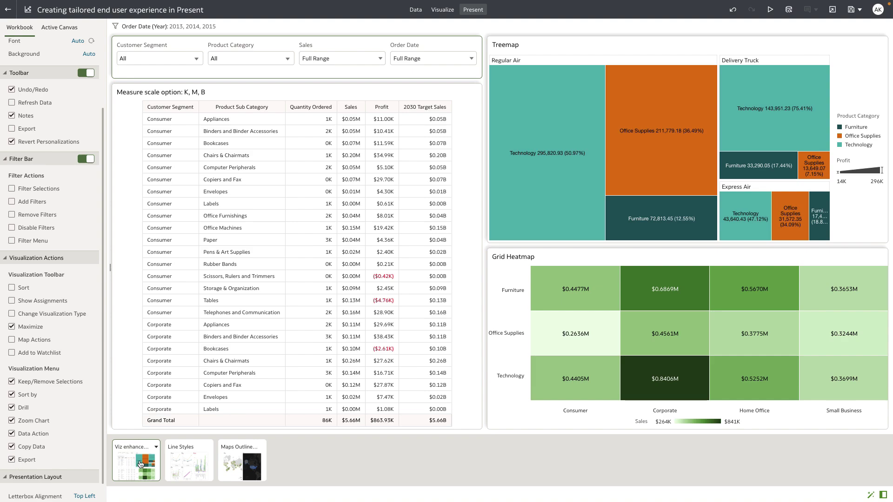
Enable Change Visualization Type in the Line Styles canvas's own visualization actions.
{"action": "left_click", "coordinate": [59, 27]}
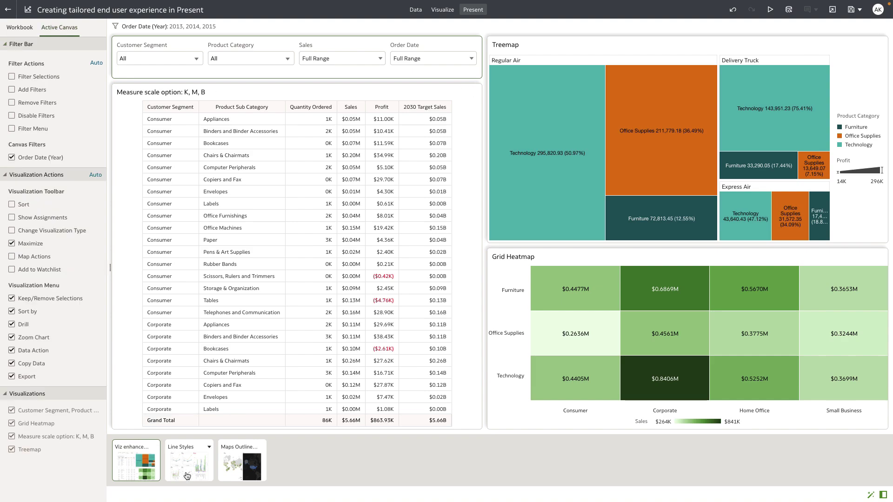
{"action": "left_click", "coordinate": [177, 462]}
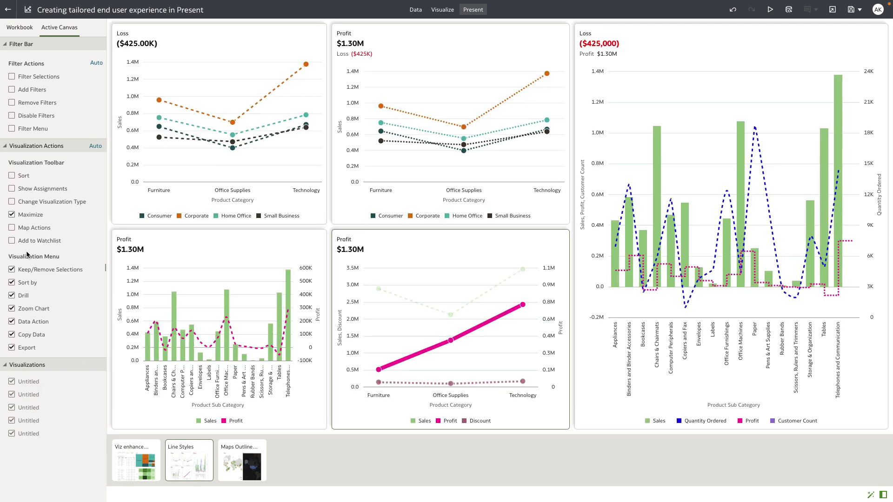
{"action": "left_click", "coordinate": [12, 202]}
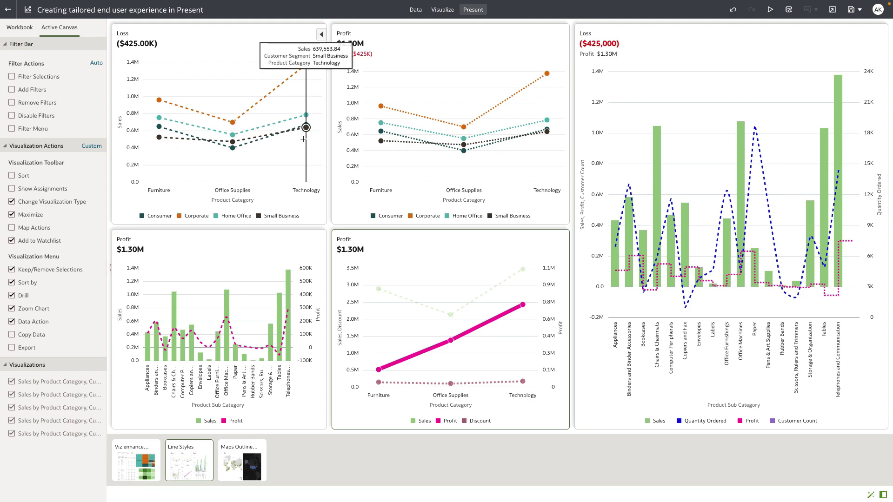
Compare the Viz enhancements canvas and workbook-wide settings, then return to the Line Styles canvas.
{"action": "left_click", "coordinate": [134, 461]}
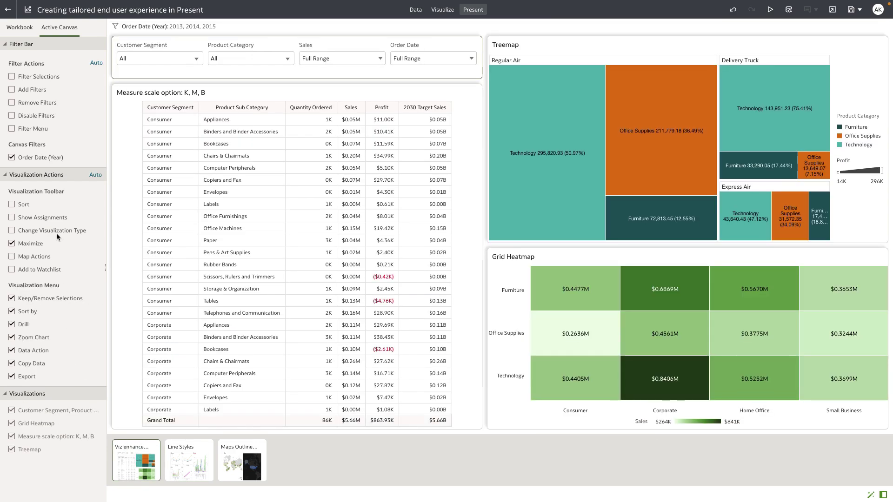
{"action": "left_click", "coordinate": [19, 27]}
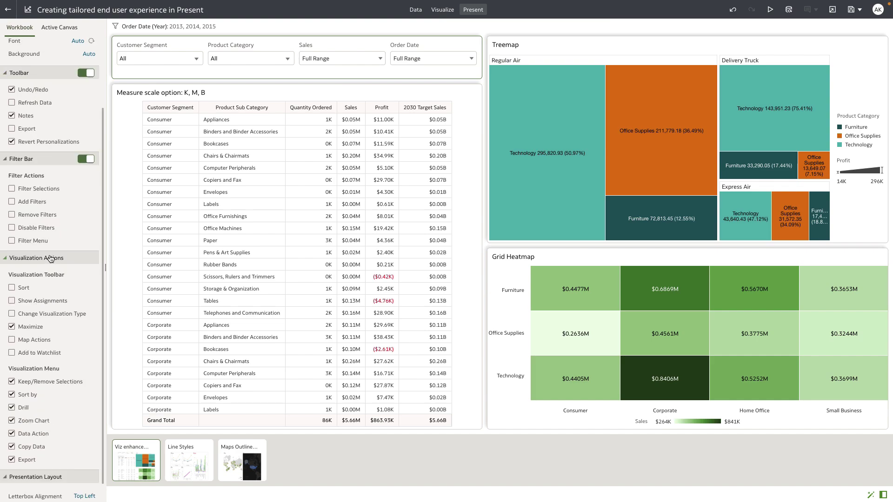
{"action": "scroll", "coordinate": [44, 299], "scroll_direction": "down", "scroll_amount": 1}
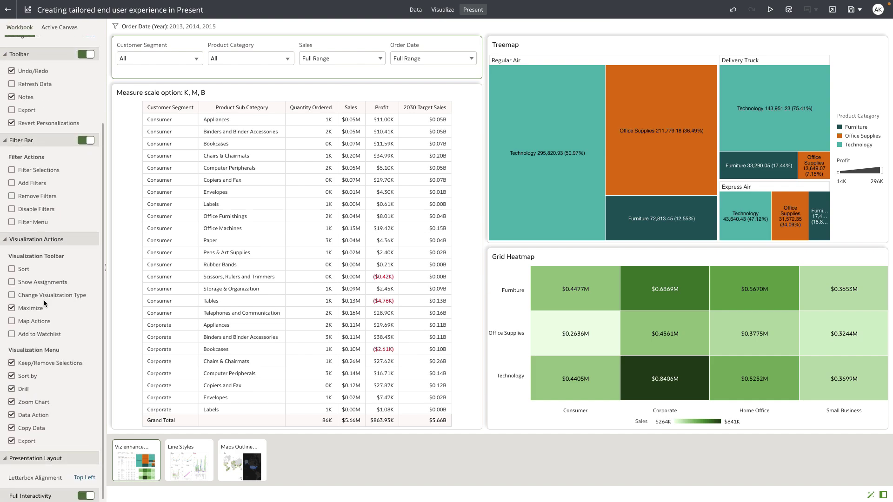
{"action": "left_click", "coordinate": [180, 465]}
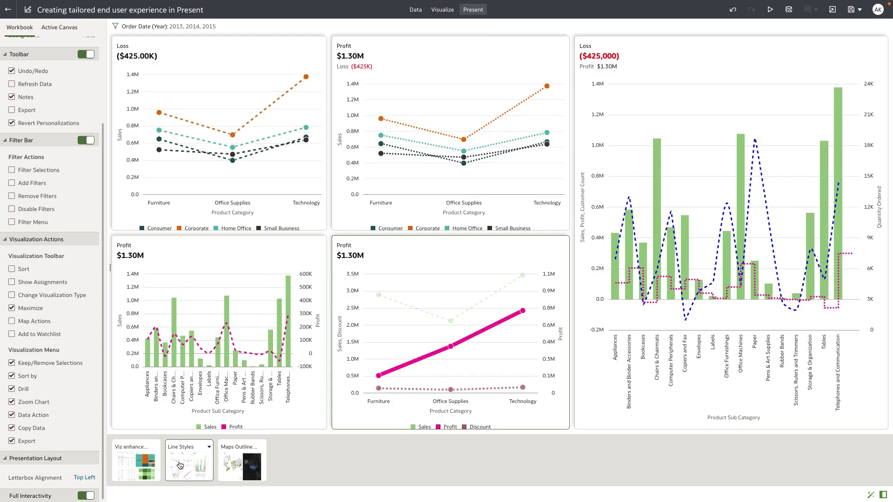
{"action": "scroll", "coordinate": [86, 426], "scroll_direction": "up", "scroll_amount": 3}
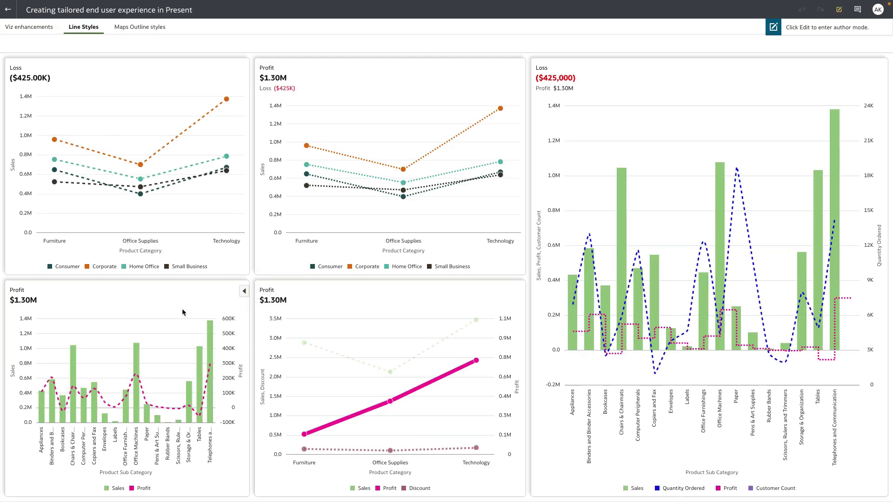
Inspect the right-click actions for the Chairs & Chairmats table row on Viz enhancements.
{"action": "left_click", "coordinate": [37, 27]}
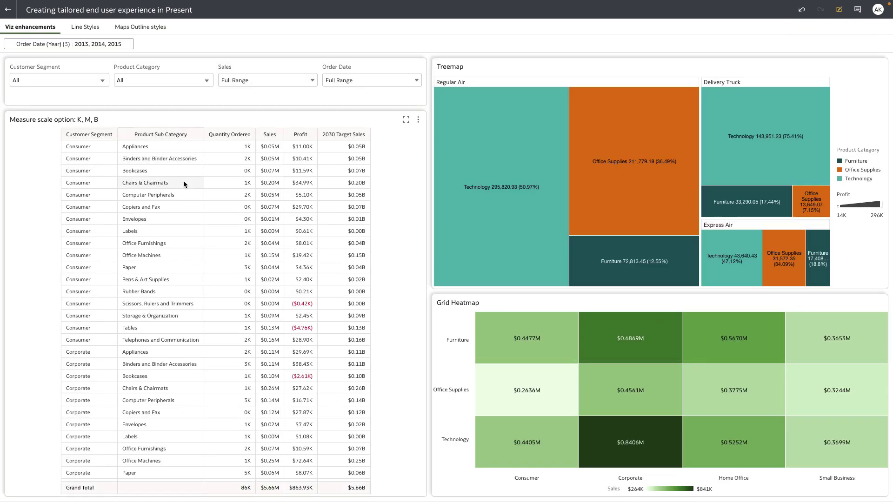
{"action": "right_click", "coordinate": [183, 183]}
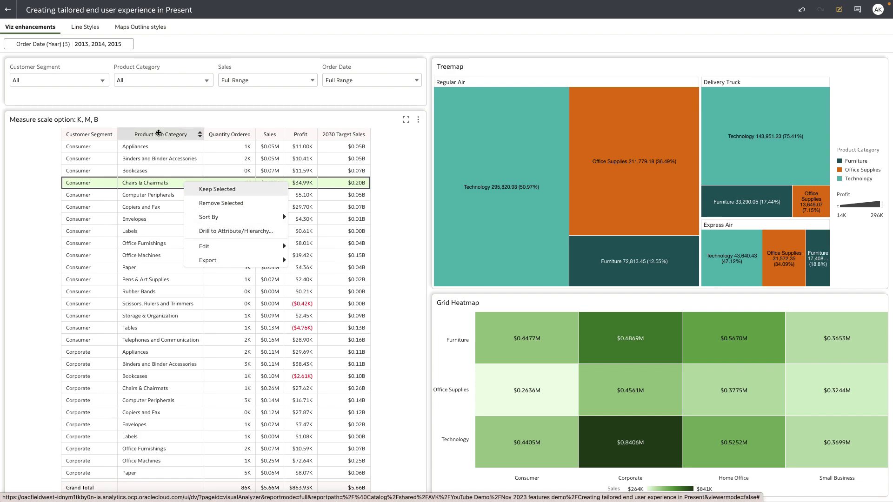
{"action": "left_click", "coordinate": [139, 119]}
Inspect the Chairs & Chairmats bar's right-click actions on Line Styles, then return to Viz enhancements.
{"action": "left_click", "coordinate": [80, 28]}
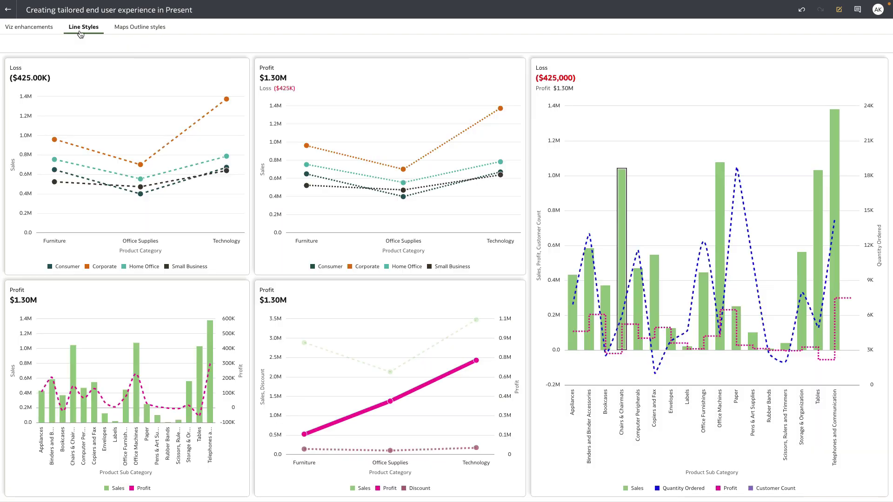
{"action": "right_click", "coordinate": [621, 204]}
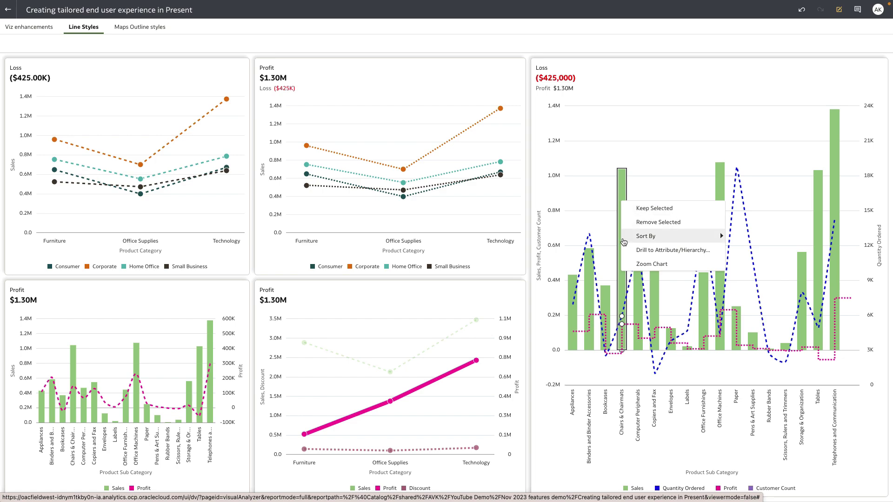
{"action": "mouse_move", "coordinate": [624, 243]}
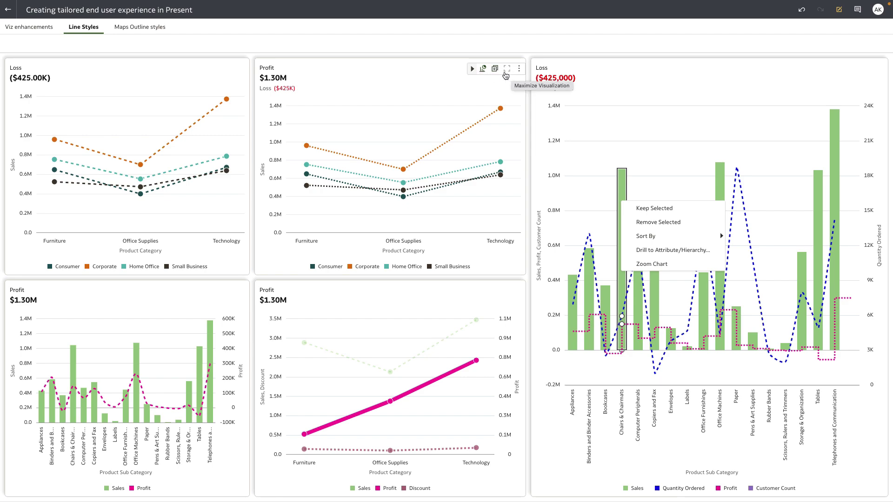
{"action": "left_click", "coordinate": [37, 28]}
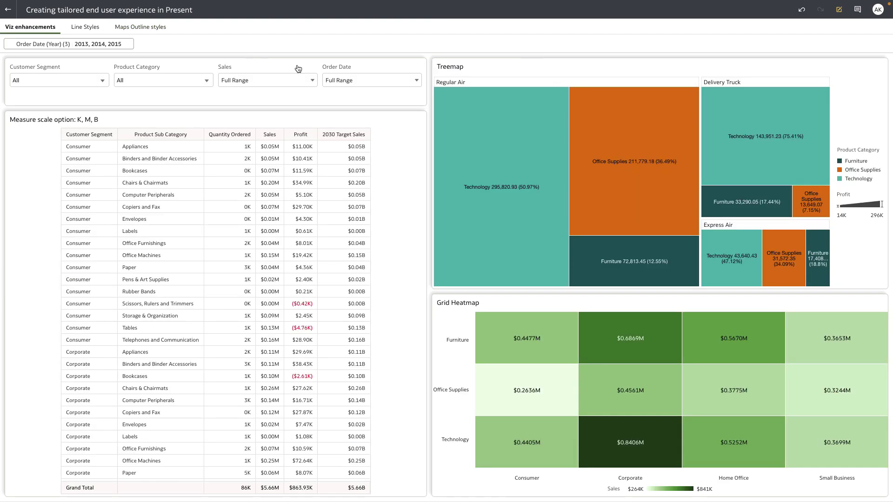
{"action": "mouse_move", "coordinate": [421, 73]}
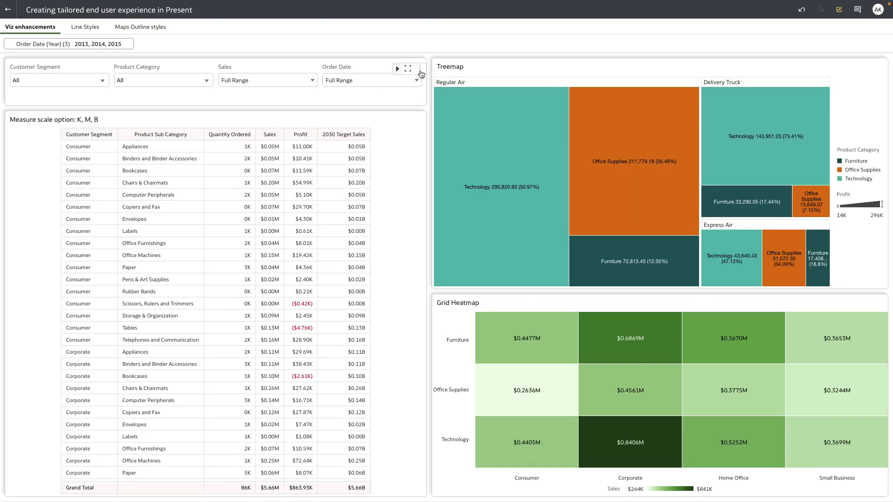